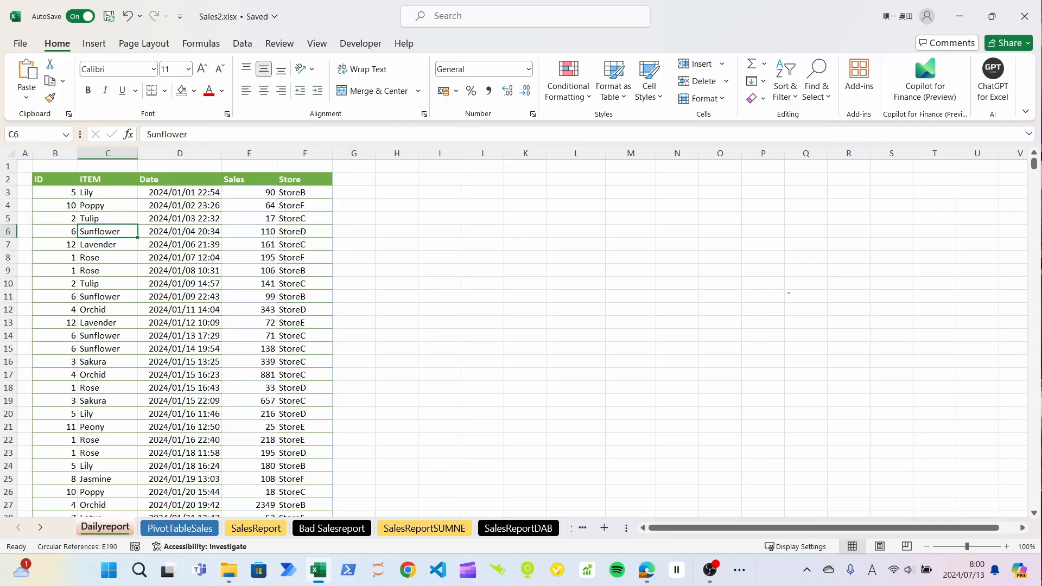
Step: Create a PivotTable on a new worksheet from the Dailyreport range B2:F999
{"action": "key", "text": "alt+Tab"}
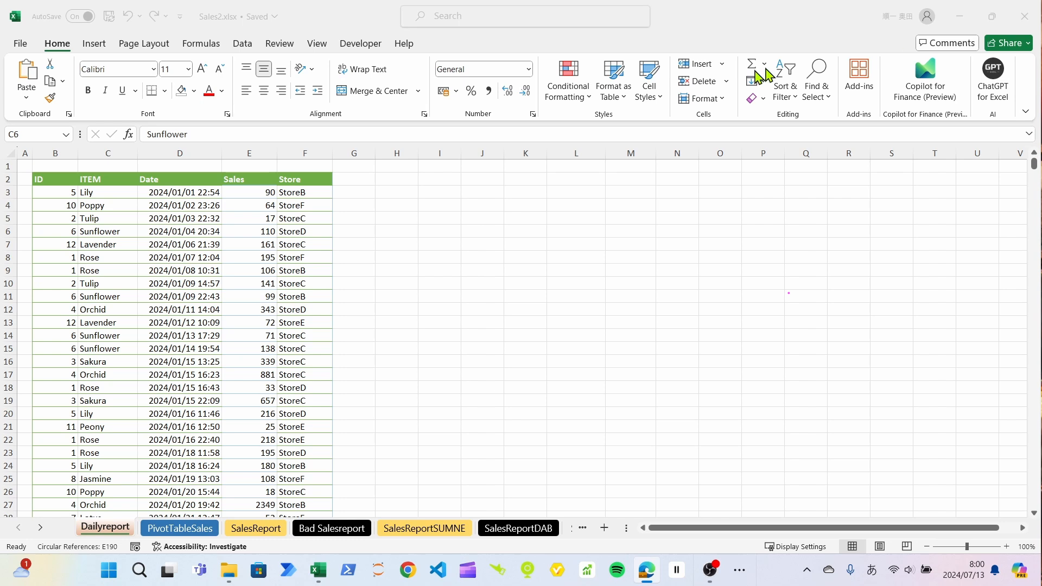
{"action": "left_click", "coordinate": [95, 45]}
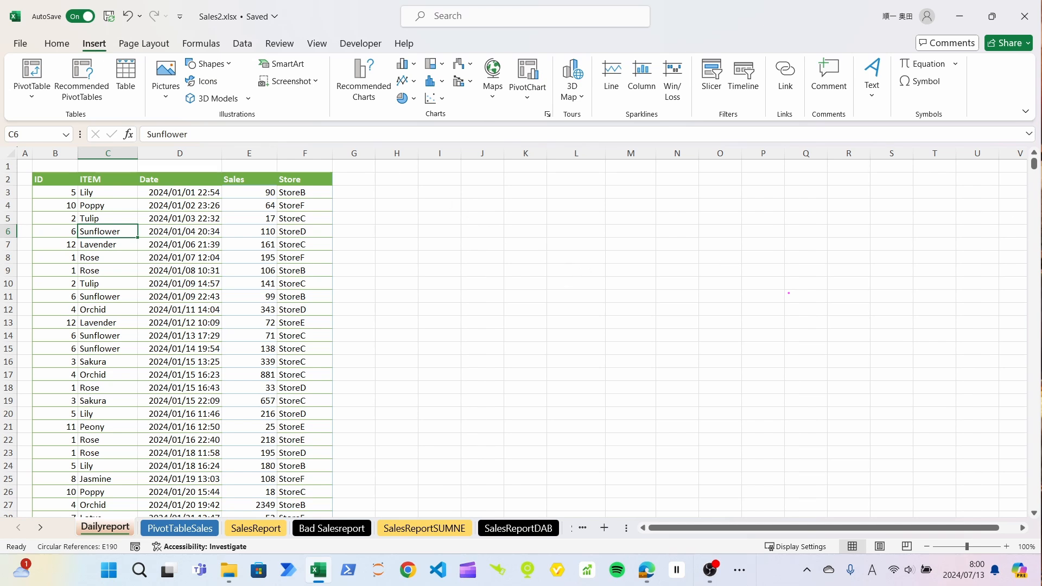
{"action": "key", "text": "alt+Tab"}
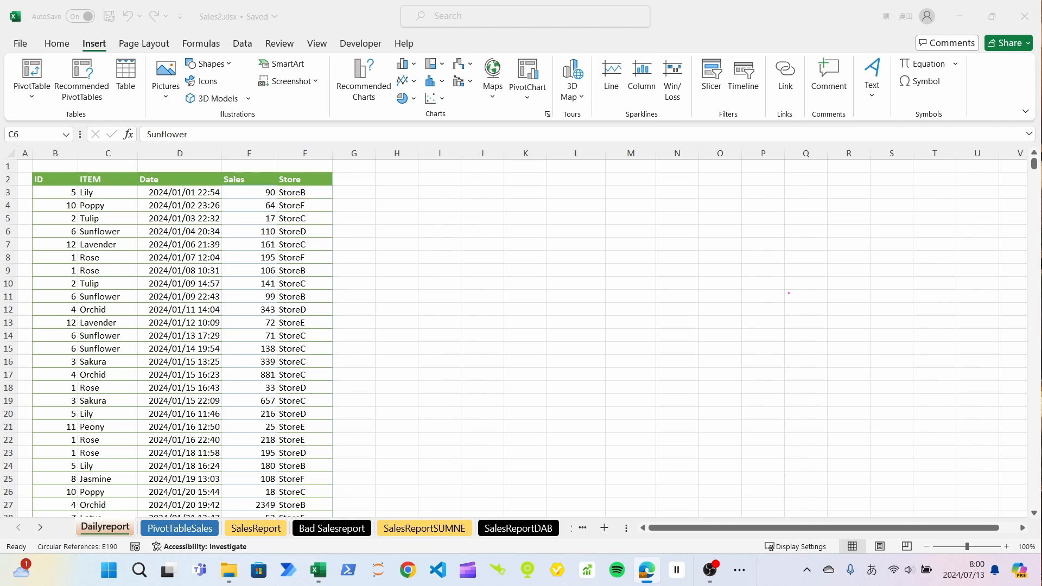
{"action": "left_click", "coordinate": [31, 103]}
{"action": "left_click", "coordinate": [32, 103]}
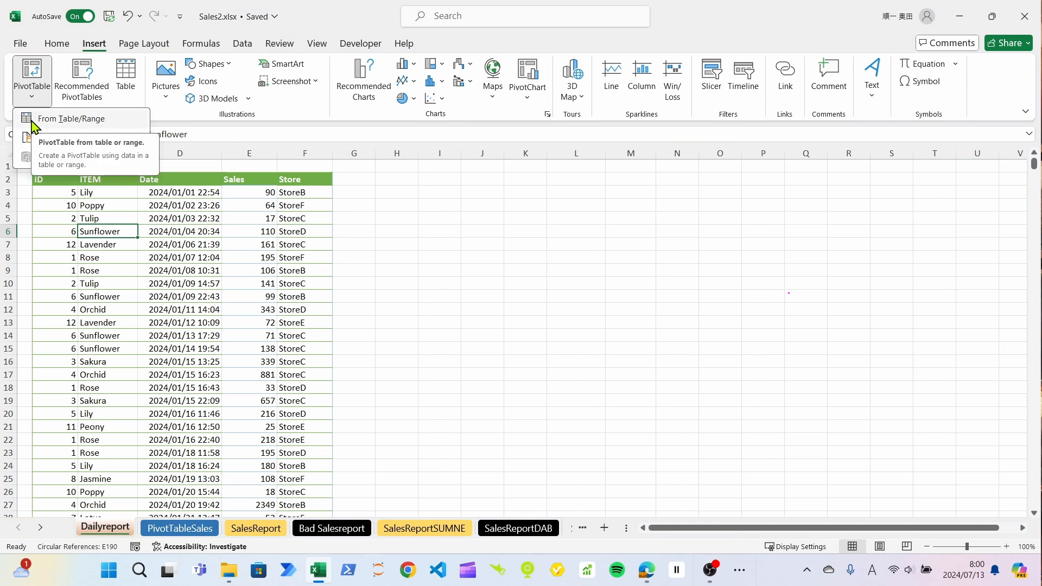
{"action": "left_click", "coordinate": [31, 120]}
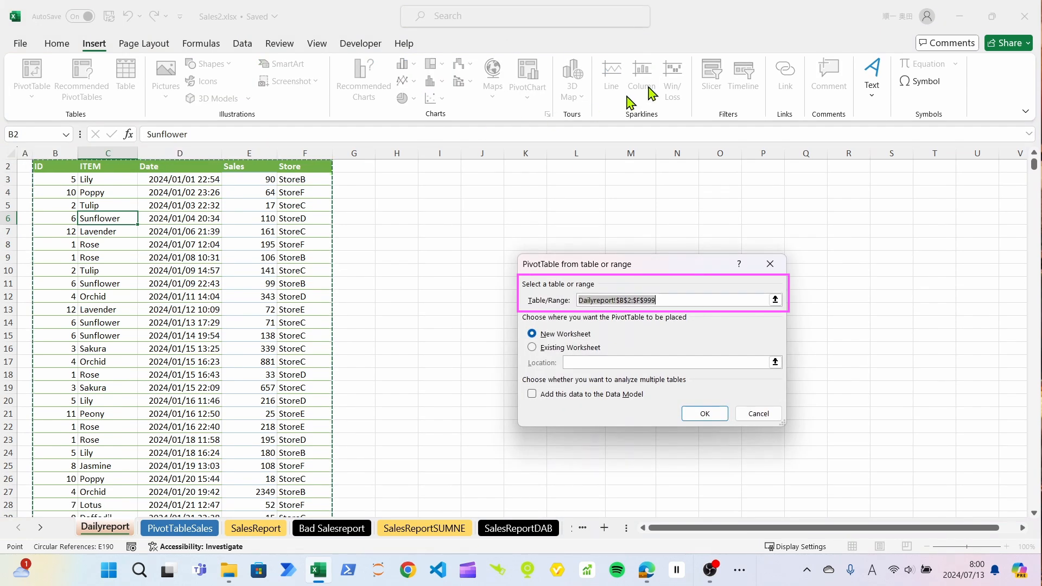
{"action": "key", "text": "alt+Tab"}
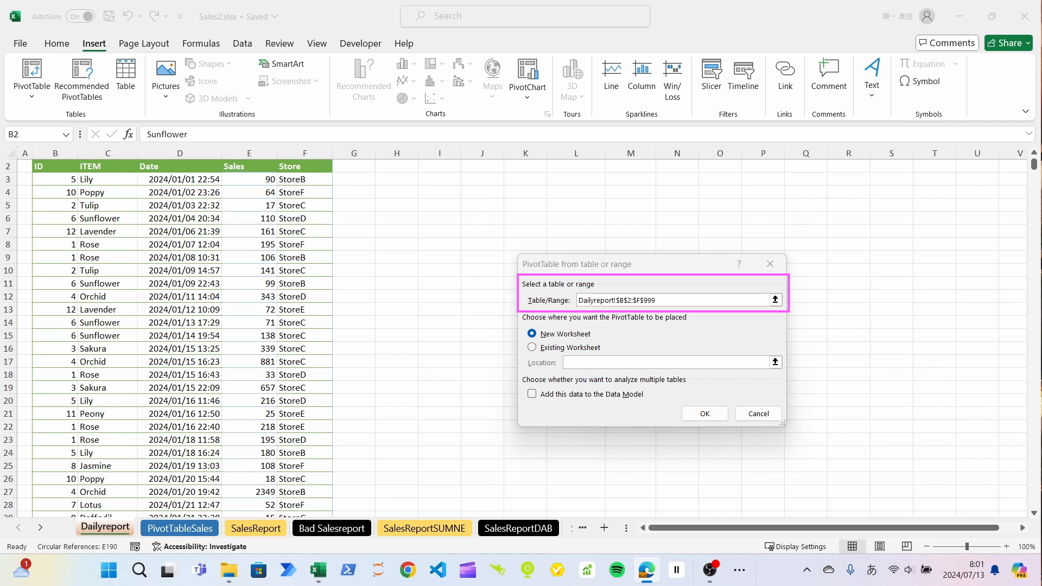
{"action": "left_click", "coordinate": [664, 300]}
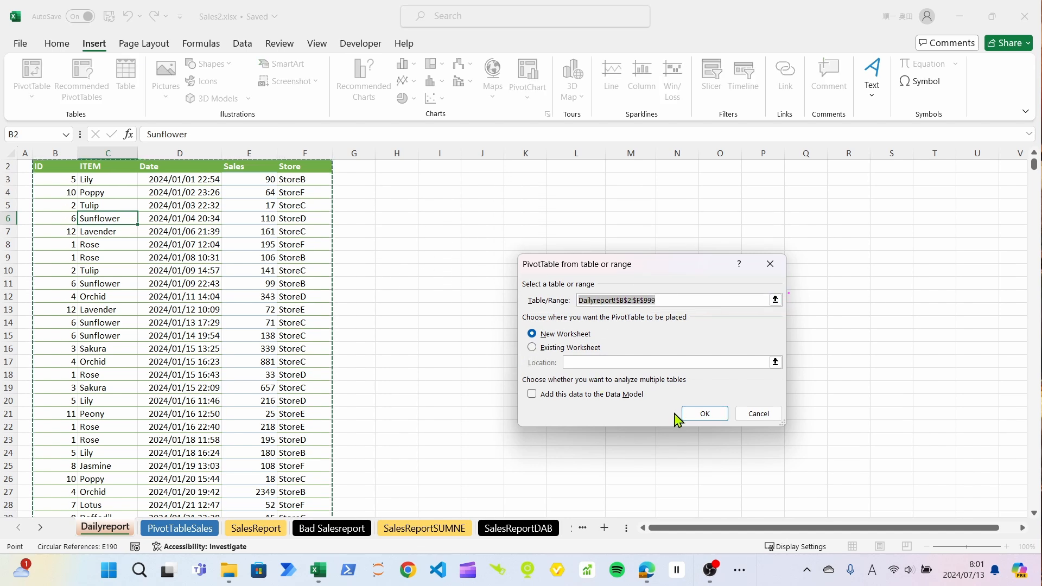
{"action": "left_click", "coordinate": [705, 414]}
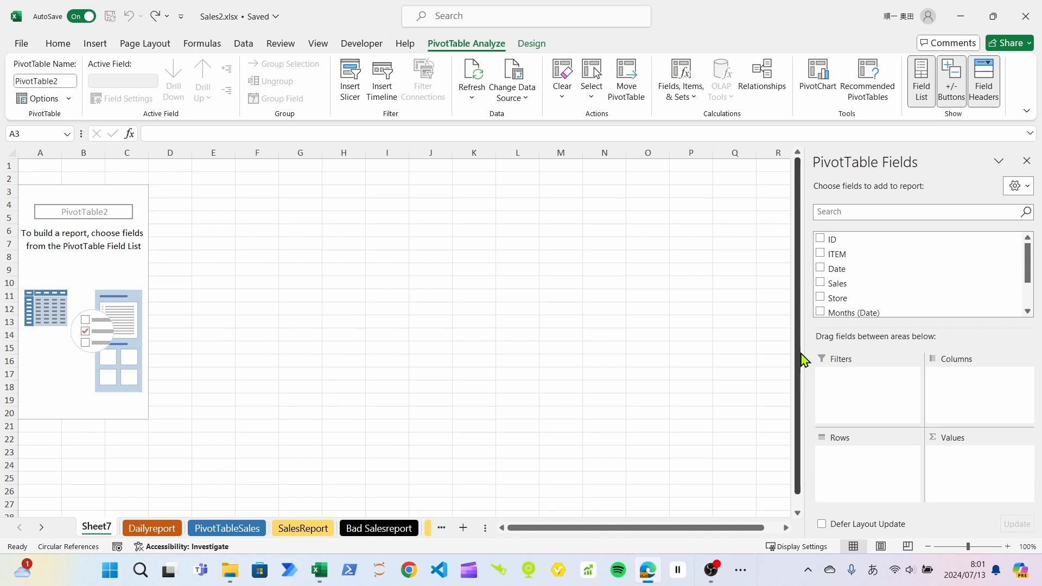
Step: Lay out the pivot table with Date as rows, Store as columns and the sum of Sales as values
{"action": "left_click_drag", "start_coordinate": [834, 269], "coordinate": [835, 474]}
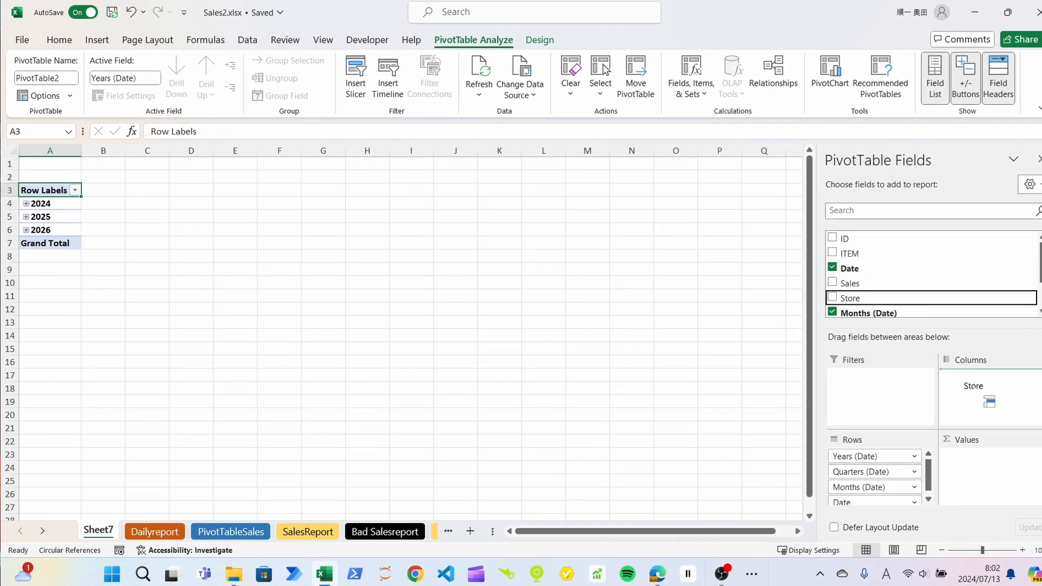
{"action": "left_click_drag", "start_coordinate": [984, 396], "coordinate": [973, 387]}
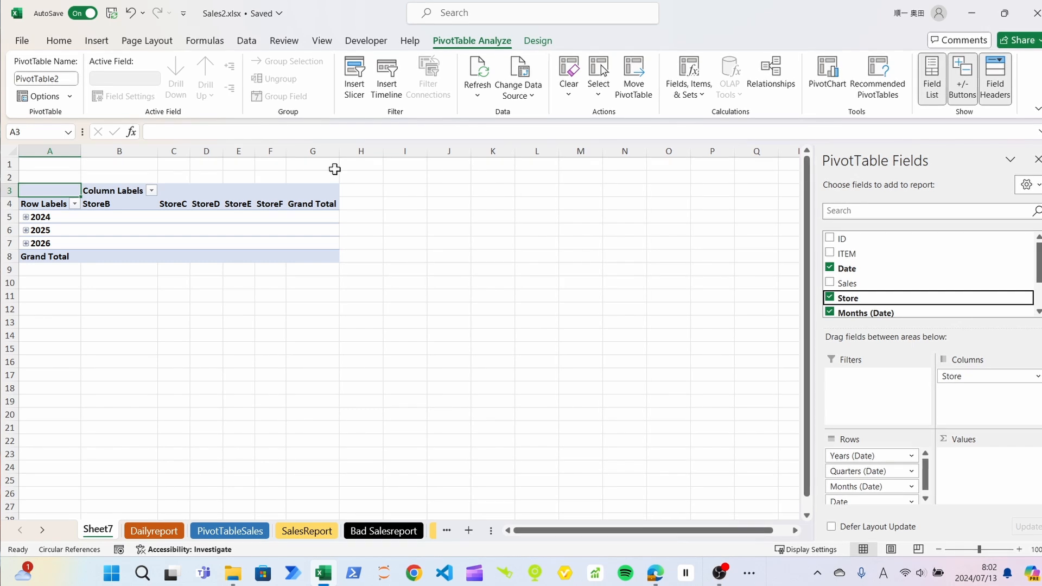
{"action": "left_click_drag", "start_coordinate": [179, 151], "coordinate": [350, 156]}
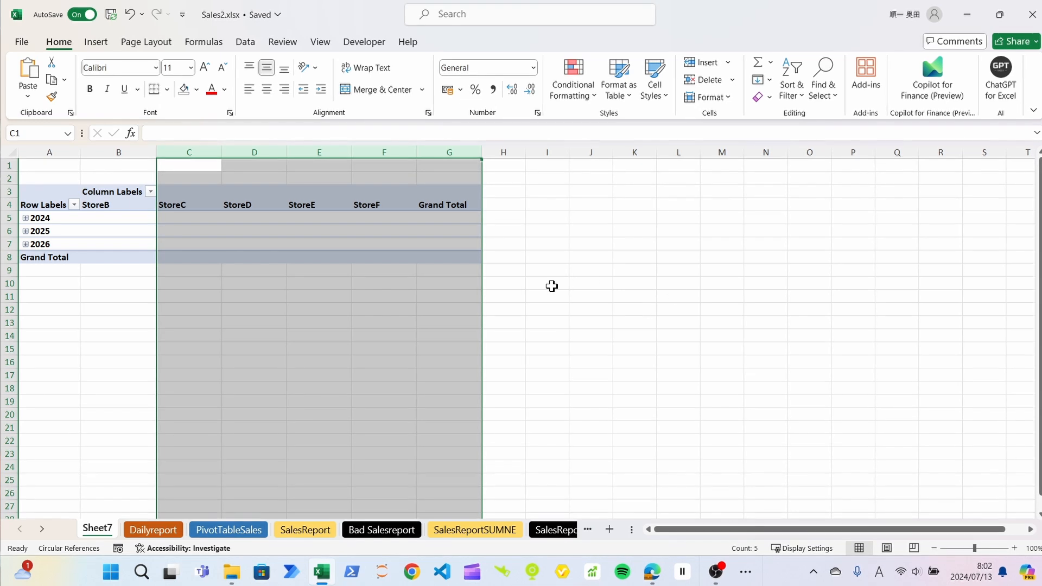
{"action": "left_click", "coordinate": [432, 228]}
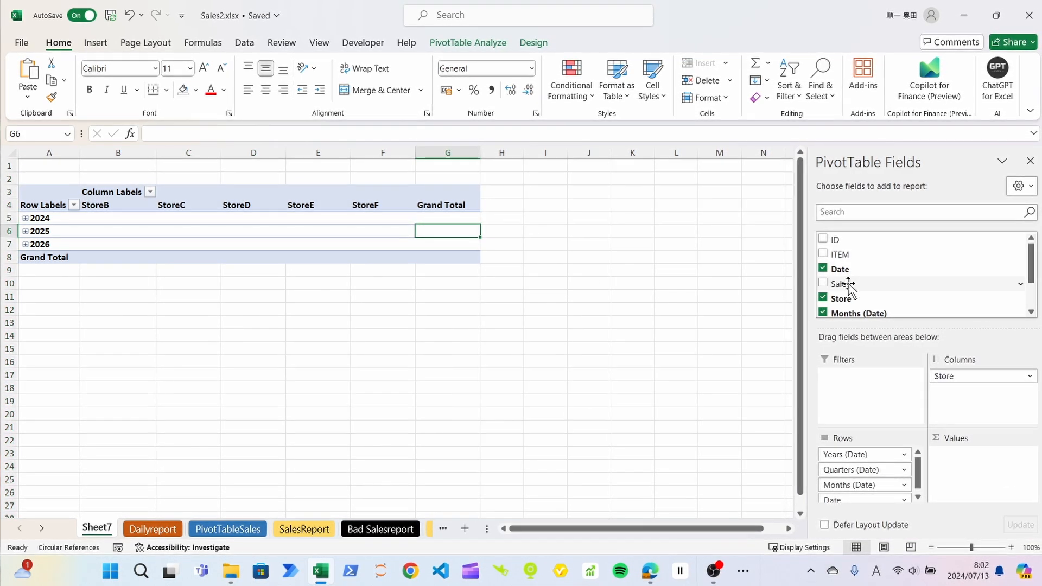
{"action": "left_click_drag", "start_coordinate": [841, 283], "coordinate": [961, 478]}
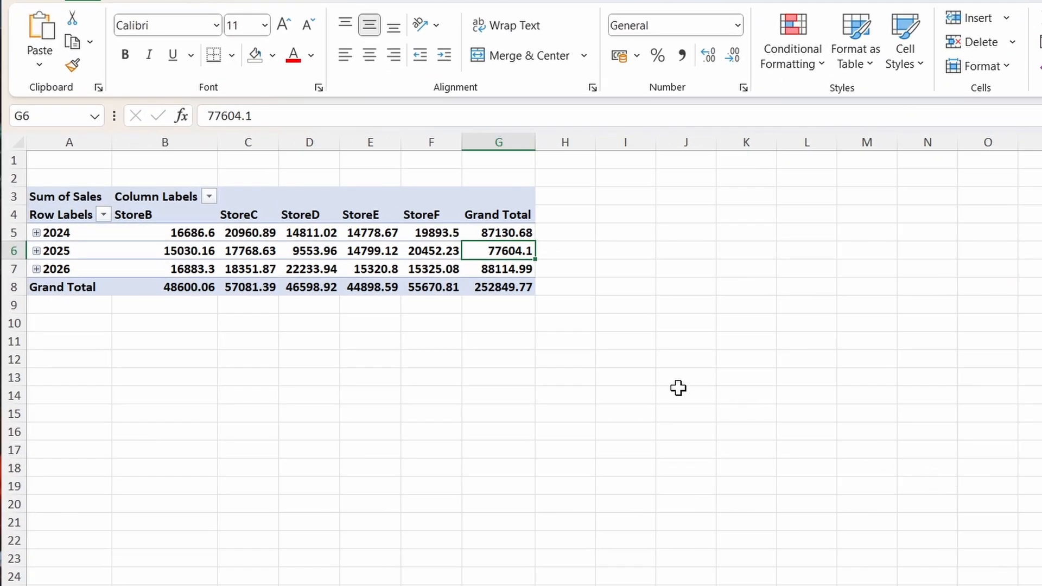
Step: Format the pivot values in B5:G8 as numbers with thousands separators and two decimals
{"action": "left_click", "coordinate": [189, 228]}
{"action": "left_click_drag", "start_coordinate": [189, 228], "coordinate": [485, 275]}
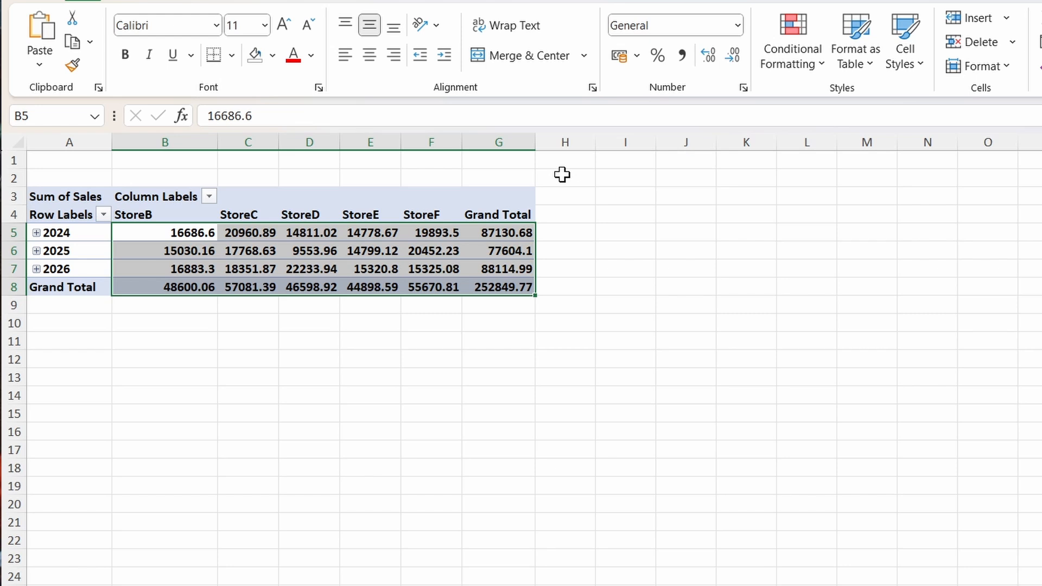
{"action": "key", "text": "ctrl+End"}
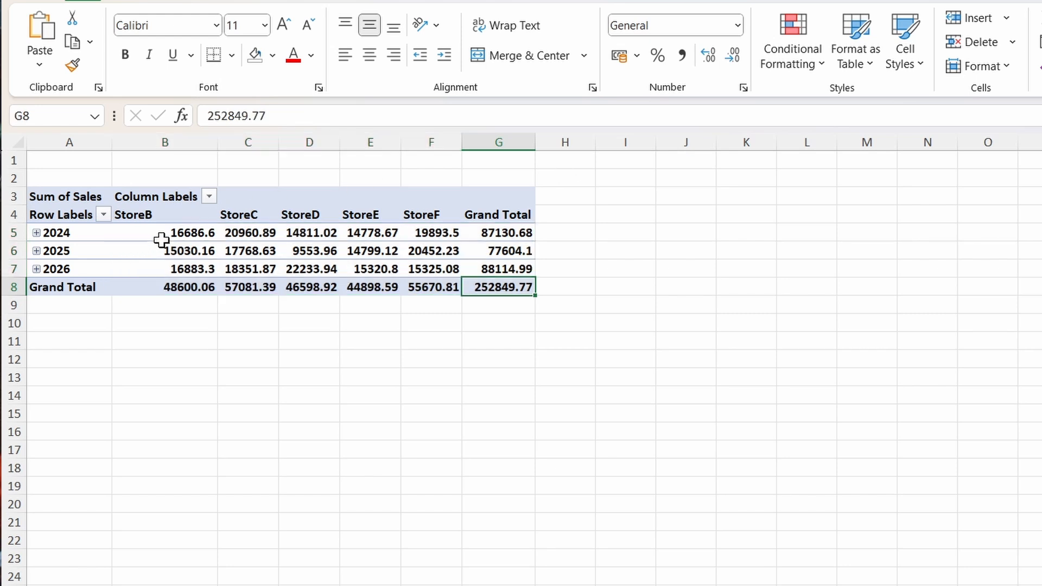
{"action": "left_click_drag", "start_coordinate": [158, 237], "coordinate": [491, 286]}
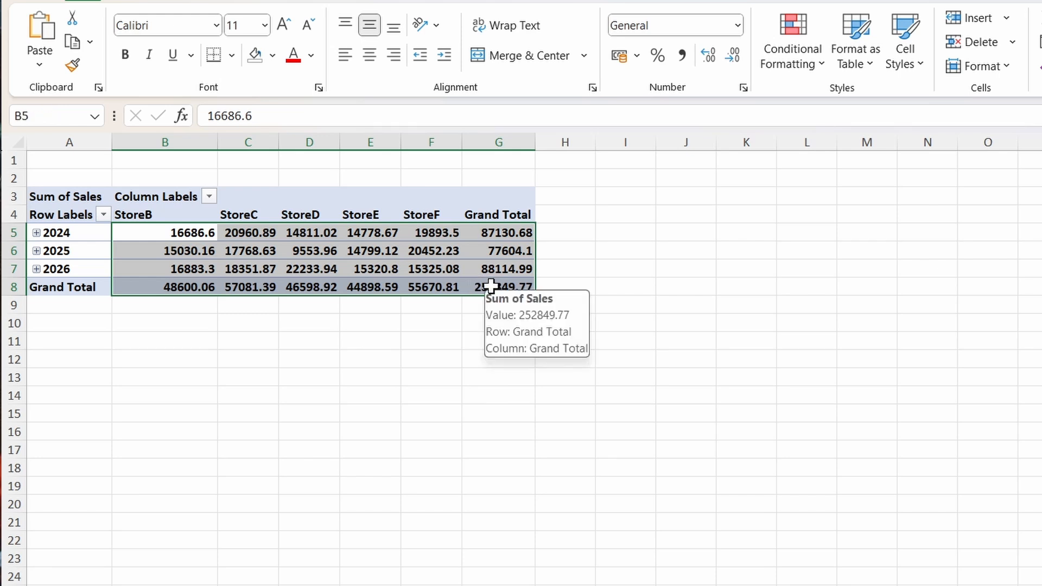
{"action": "key", "text": "ctrl+shift+1"}
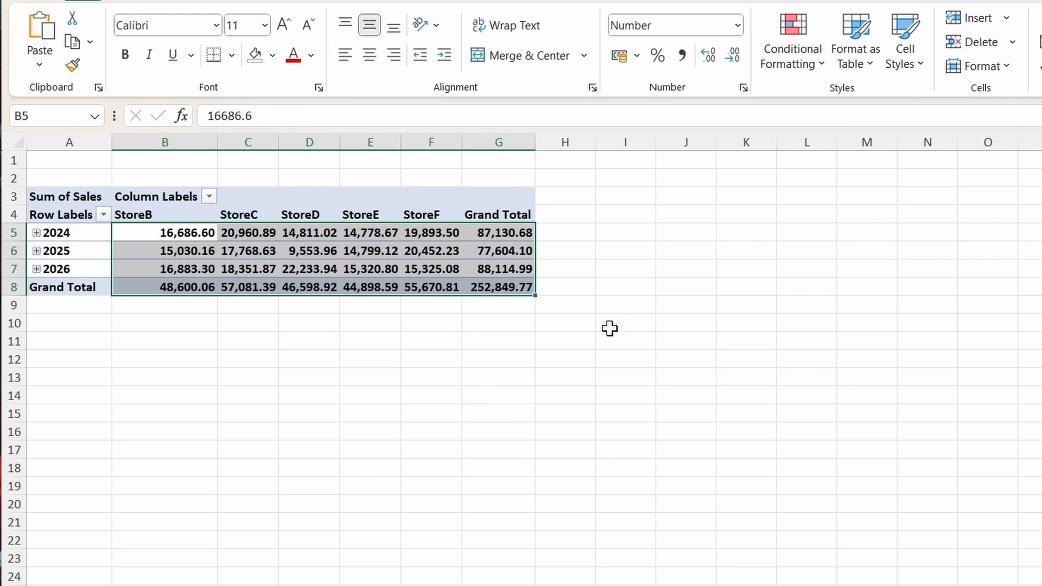
{"action": "left_click", "coordinate": [674, 359]}
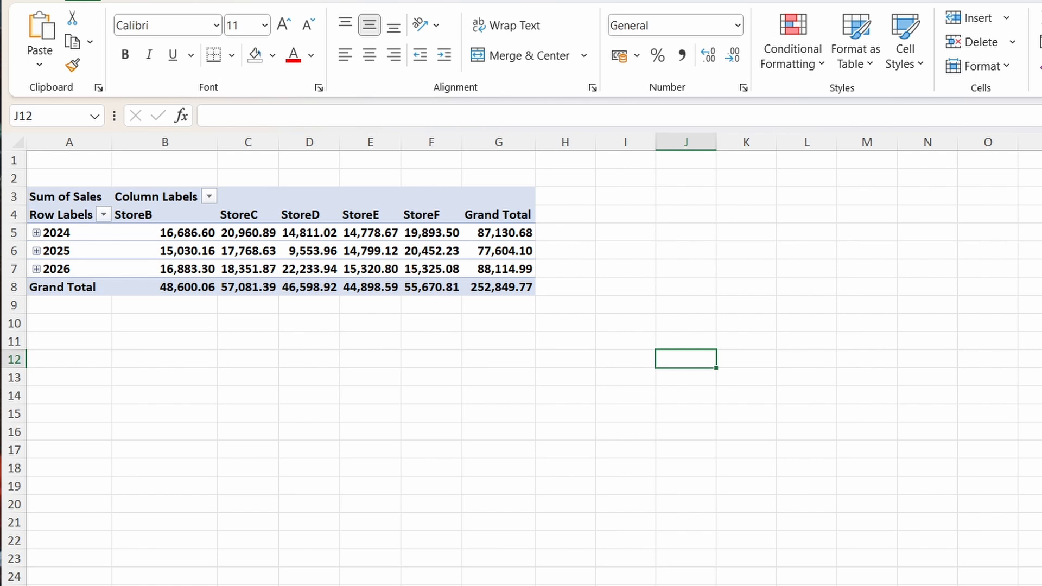
{"action": "key", "text": "alt+Tab"}
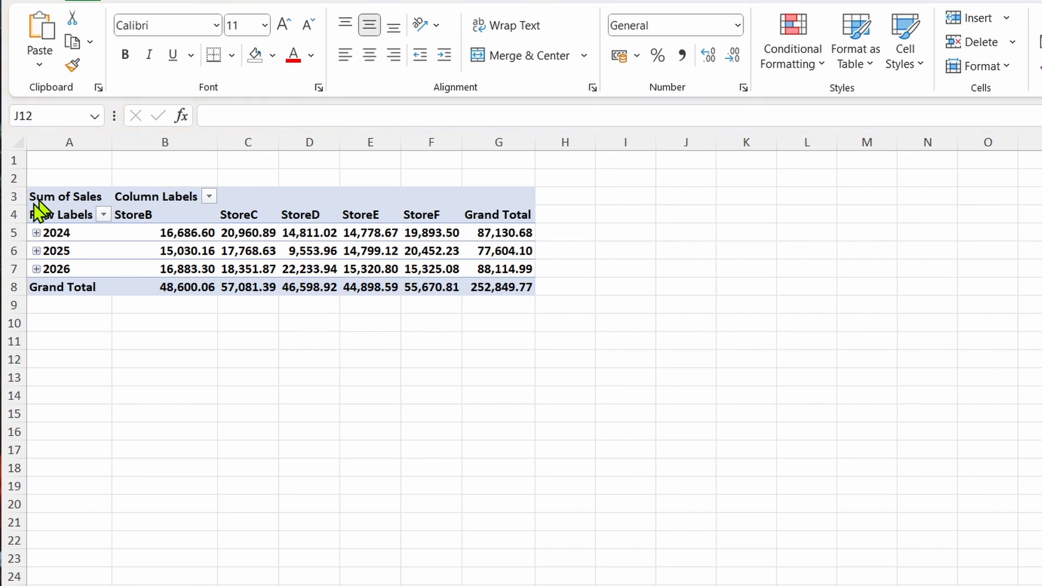
Step: Copy the pivot table A3:G8 to cell A11 and apply a light yellow PivotTable style to the copy
{"action": "left_click", "coordinate": [61, 201]}
{"action": "left_click_drag", "start_coordinate": [60, 201], "coordinate": [472, 287]}
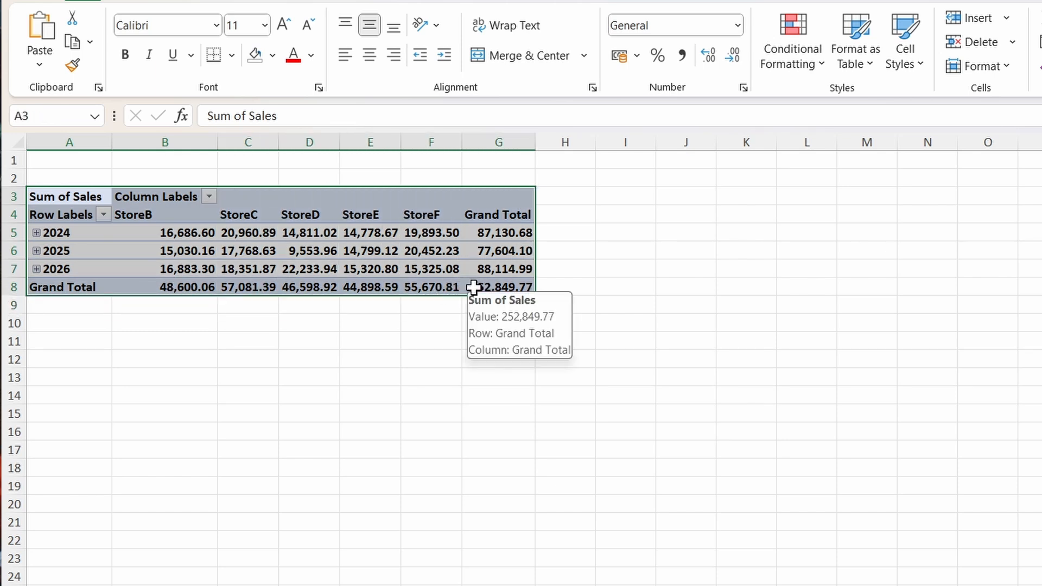
{"action": "key", "text": "ctrl+c"}
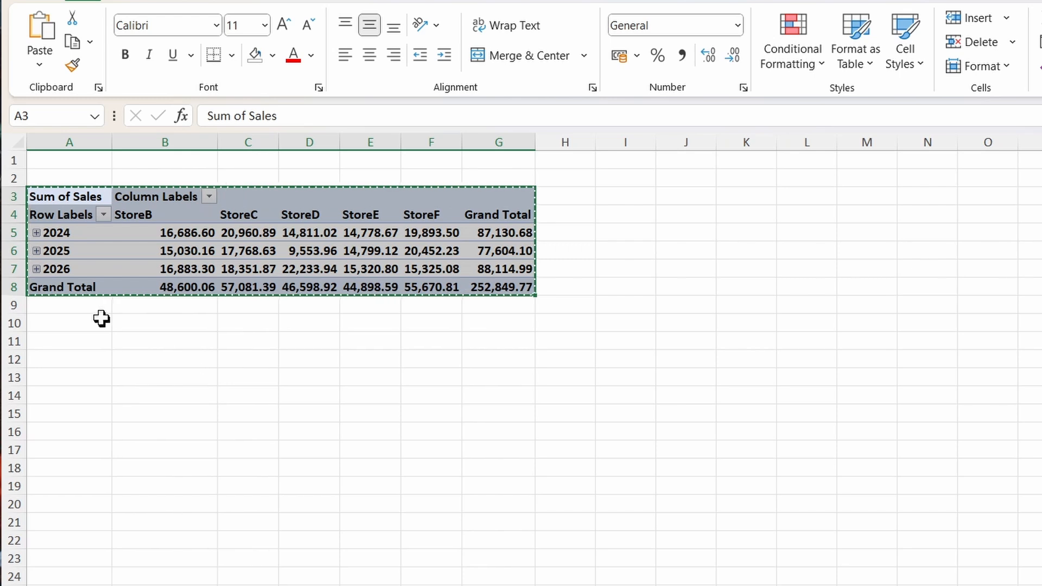
{"action": "left_click", "coordinate": [76, 338]}
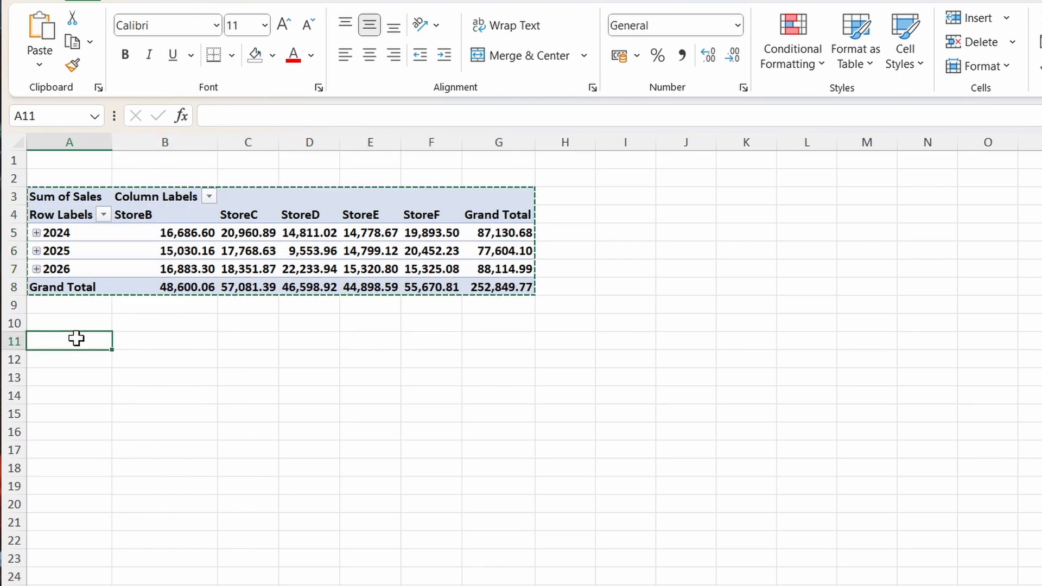
{"action": "key", "text": "ctrl+v"}
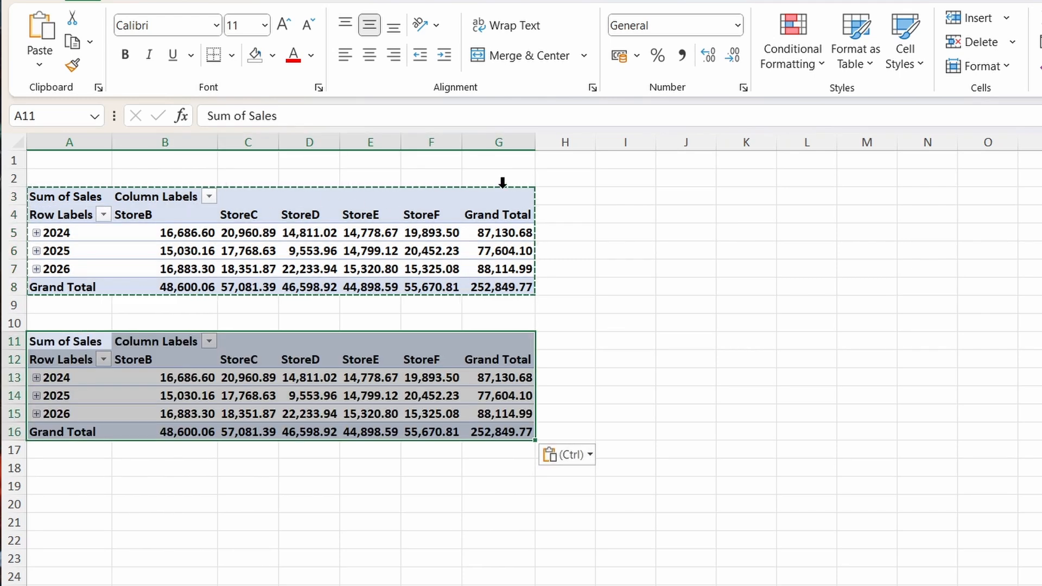
{"action": "left_click", "coordinate": [741, 2]}
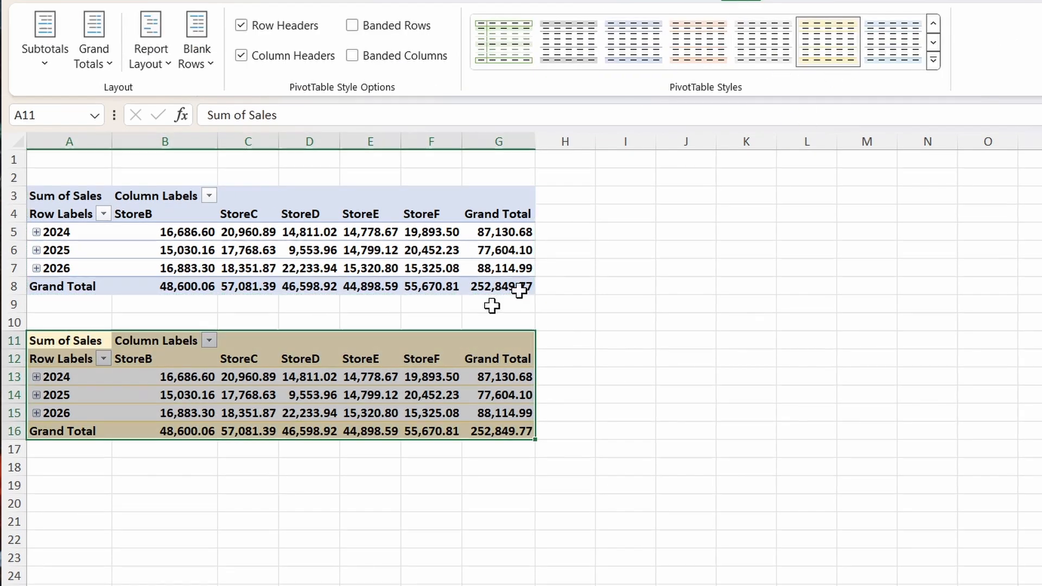
Step: Show the yellow pivot table's Sales values as % of Grand Total
{"action": "left_click", "coordinate": [191, 381]}
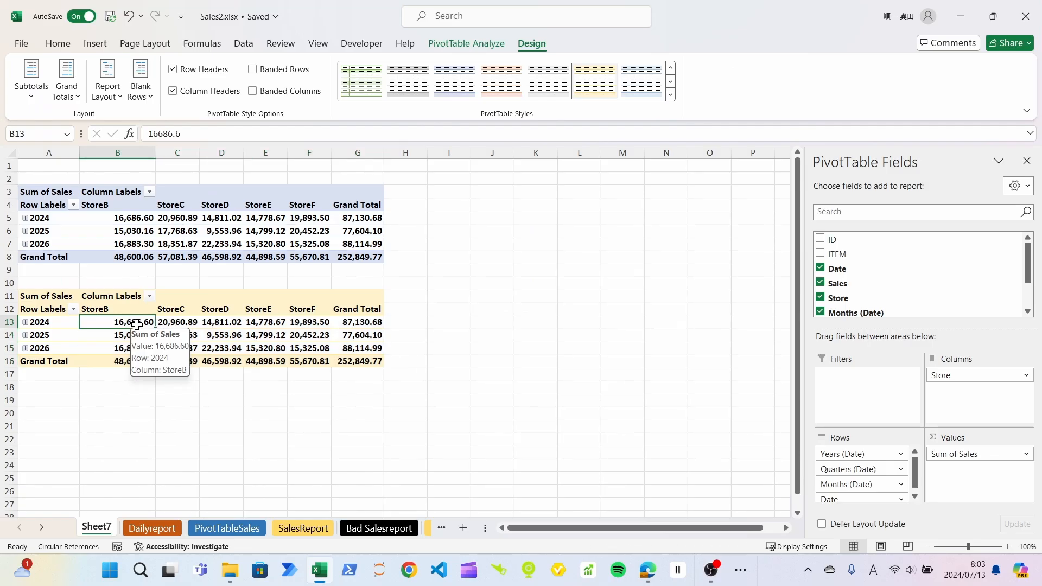
{"action": "left_click", "coordinate": [489, 49]}
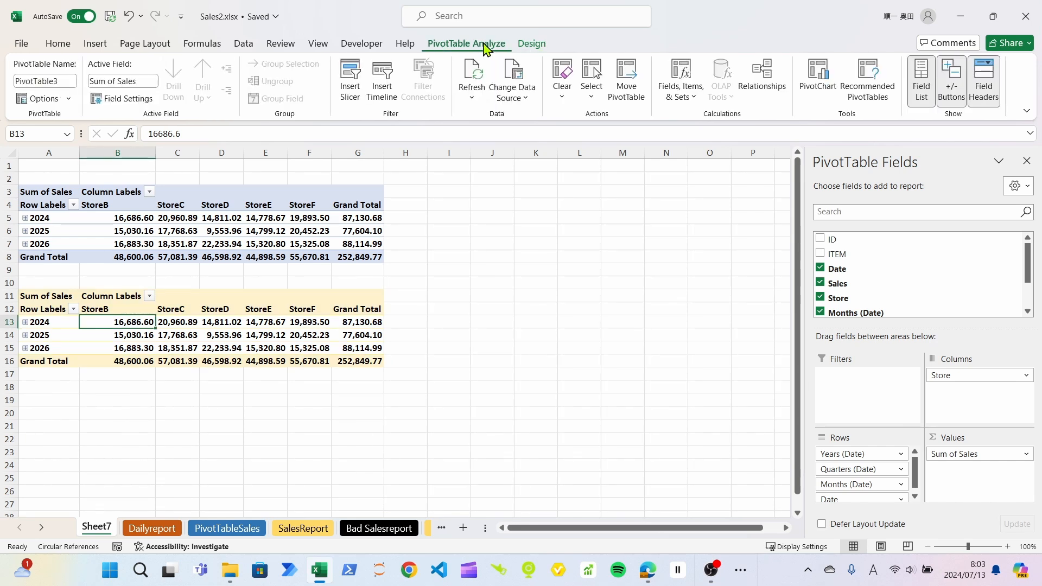
{"action": "left_click", "coordinate": [128, 103]}
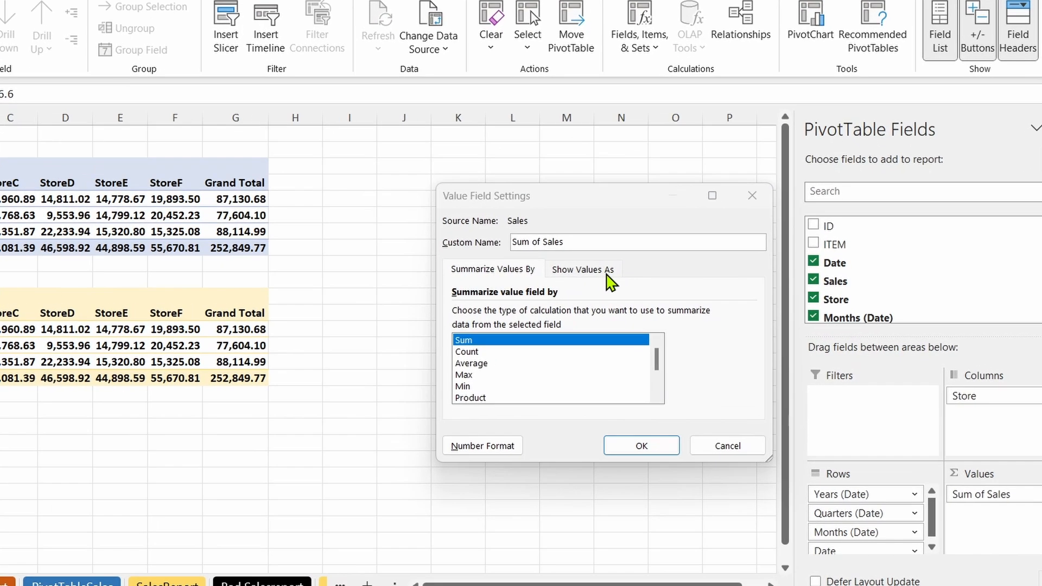
{"action": "left_click", "coordinate": [638, 273]}
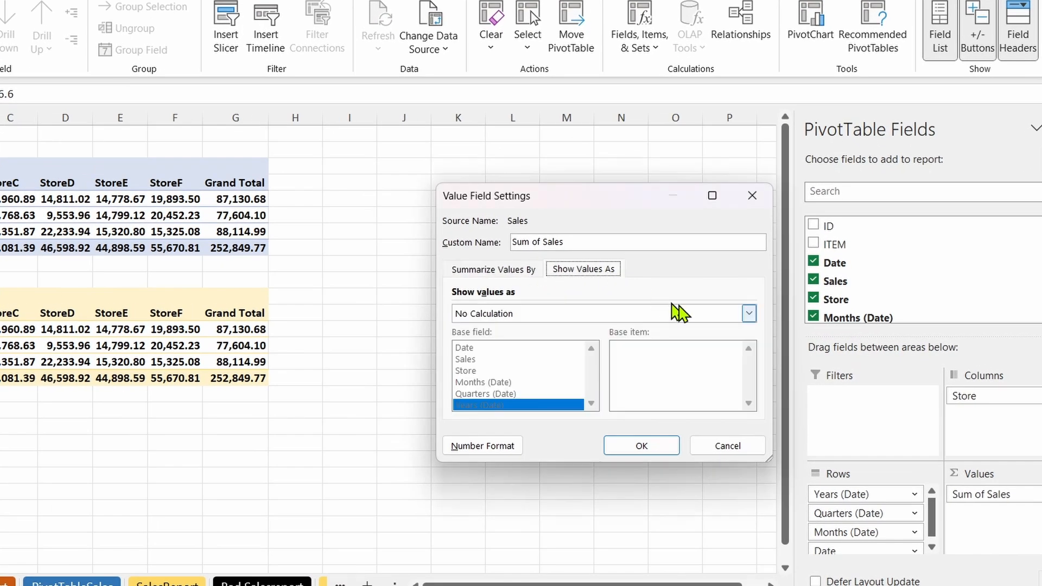
{"action": "left_click", "coordinate": [756, 313]}
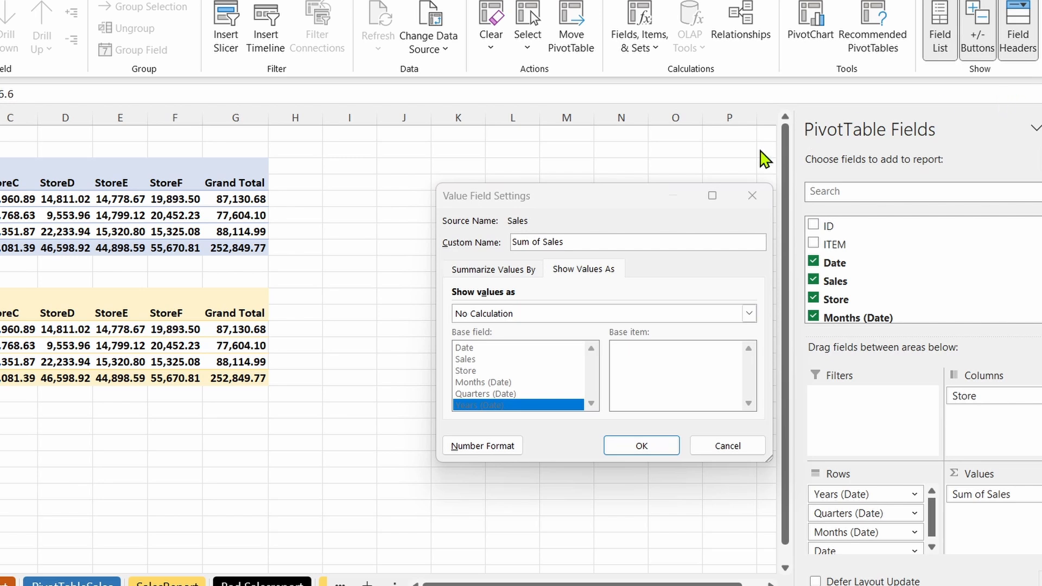
{"action": "left_click", "coordinate": [750, 313]}
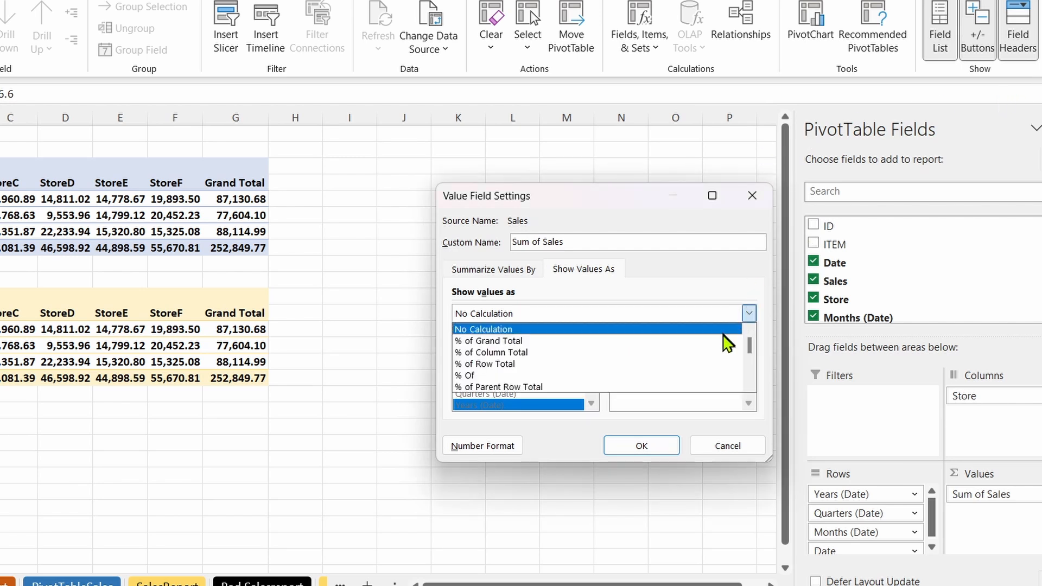
{"action": "left_click", "coordinate": [722, 341]}
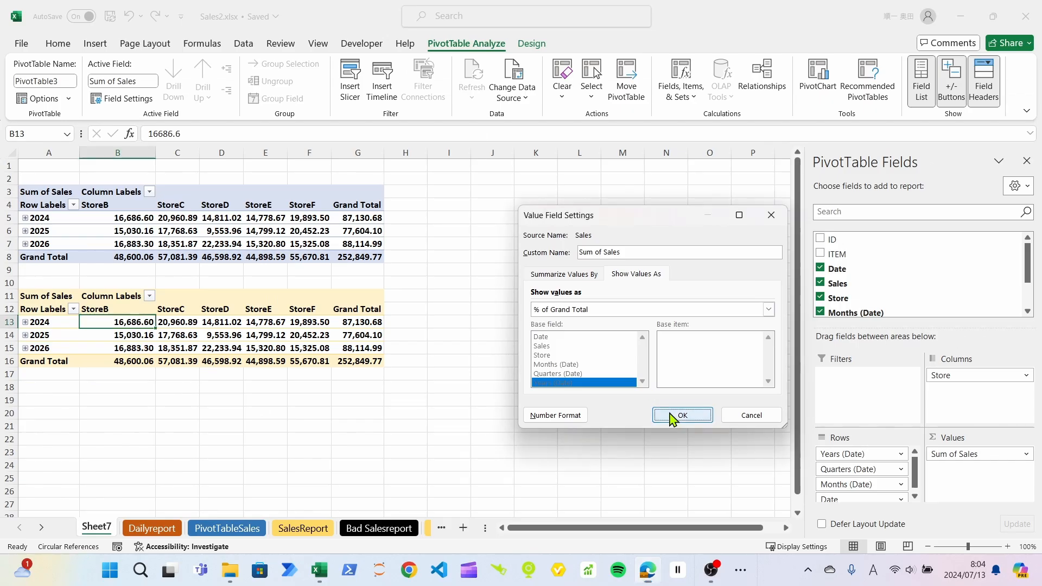
{"action": "left_click", "coordinate": [673, 418]}
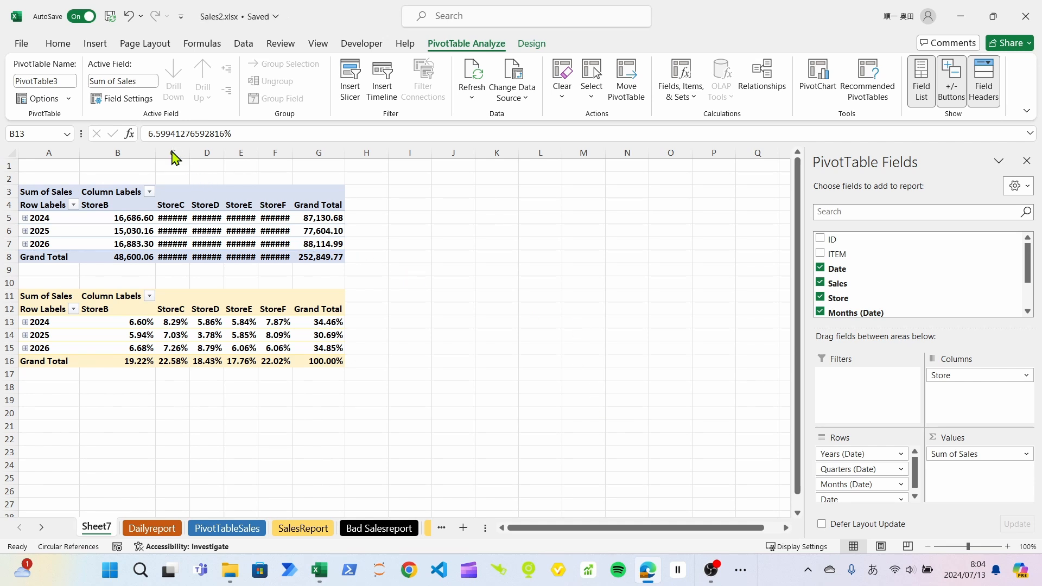
Step: Widen columns B through G to one equal width so both pivot tables' values fit
{"action": "left_click_drag", "start_coordinate": [164, 148], "coordinate": [238, 152]}
{"action": "left_click_drag", "start_coordinate": [240, 153], "coordinate": [322, 153]}
{"action": "left_click_drag", "start_coordinate": [145, 153], "coordinate": [360, 154]}
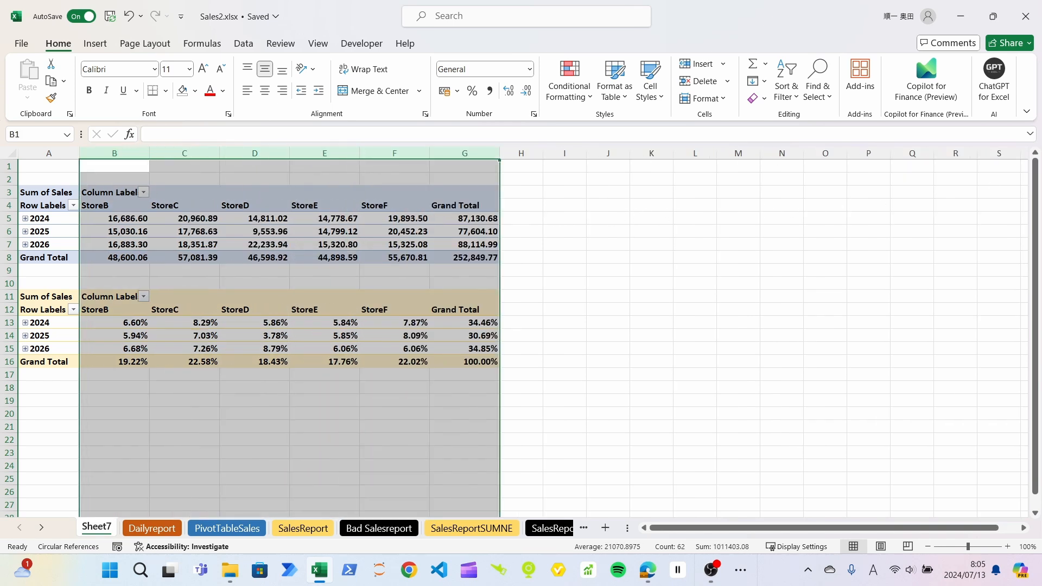
{"action": "key", "text": "alt+Tab"}
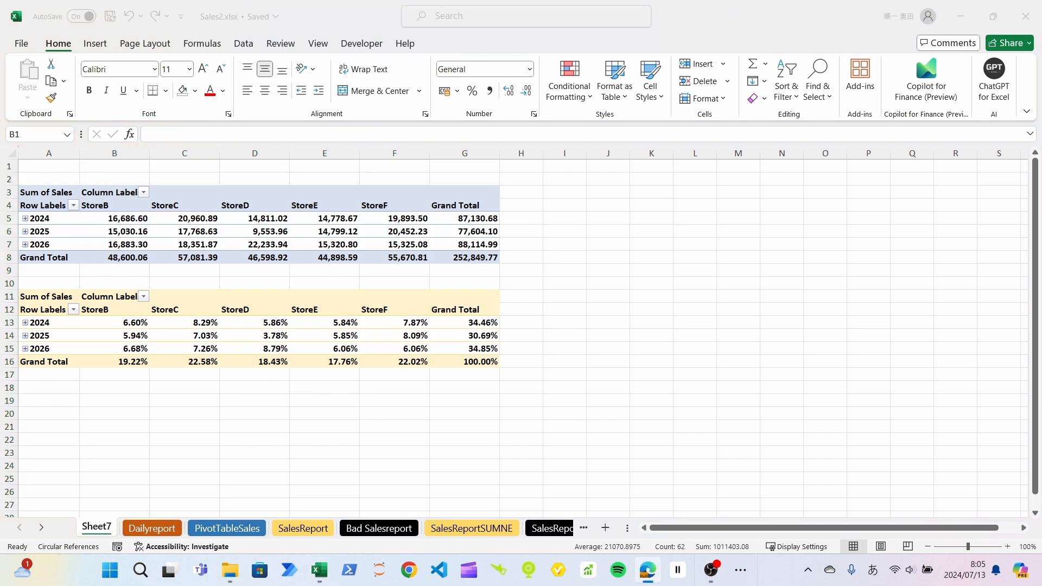